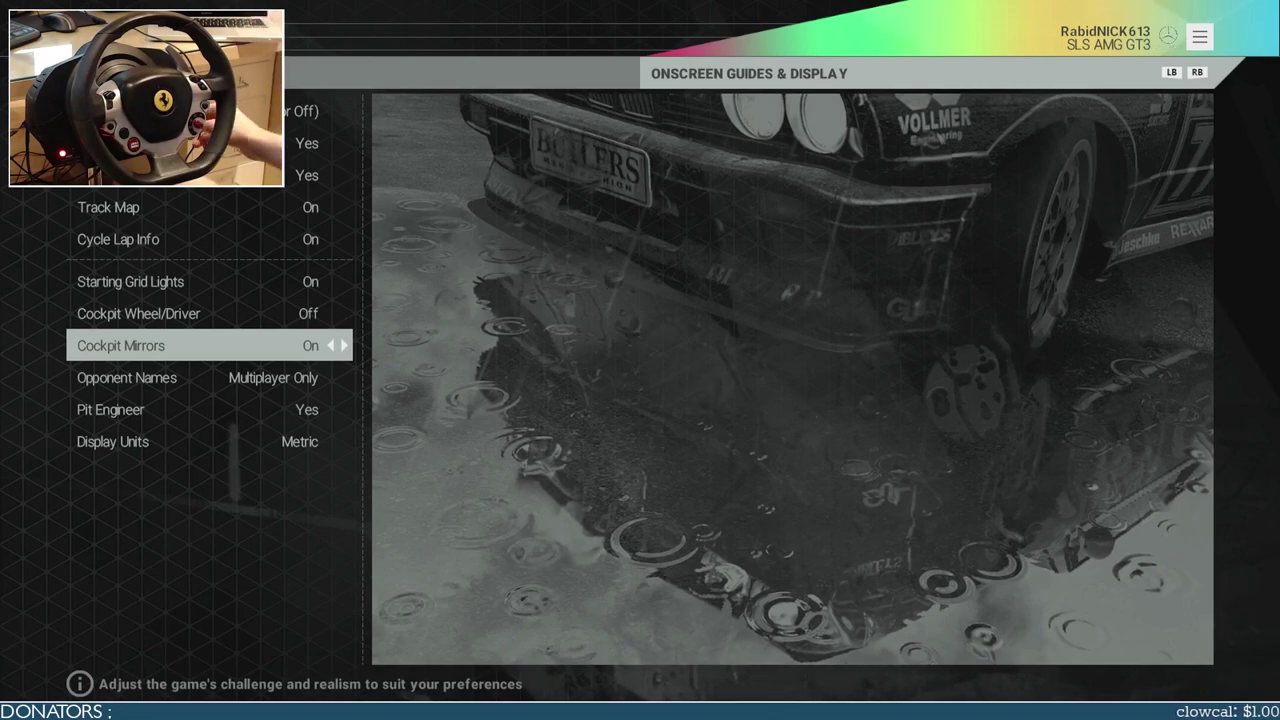
Return to the game from the dashboard and back out of Onscreen Guides & Display to Help & Options.
key(super)
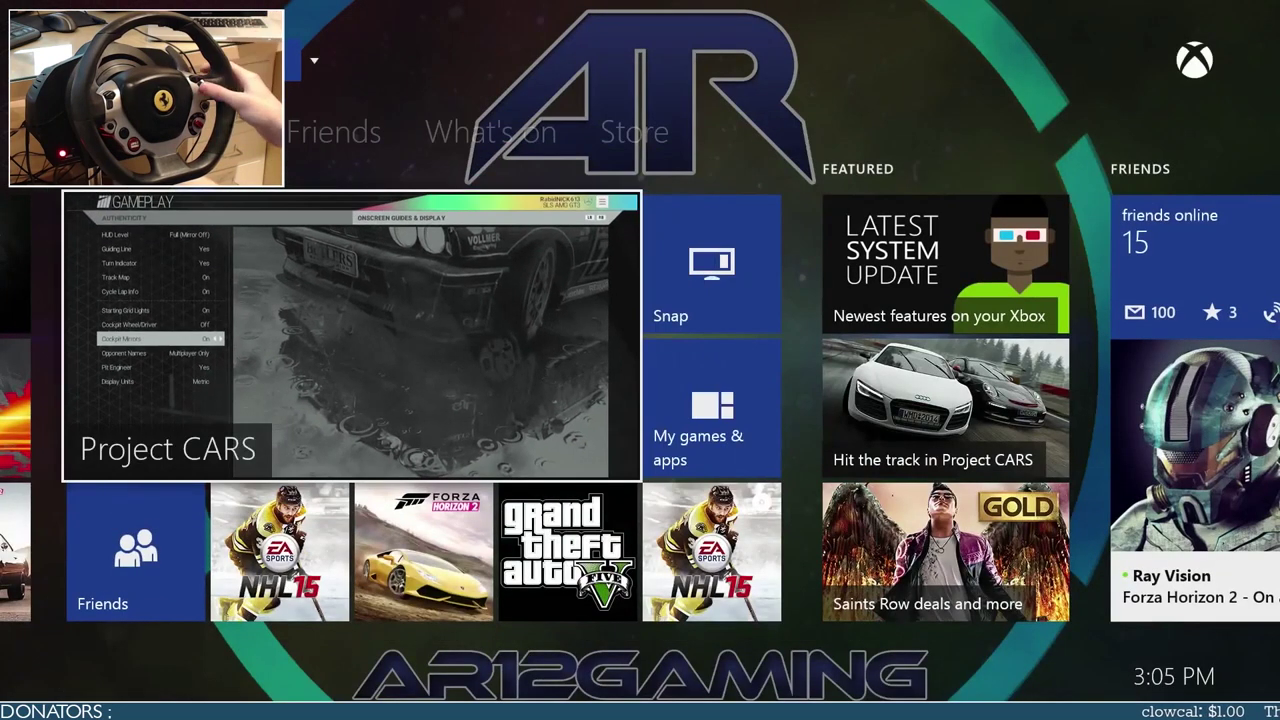
key(Return)
key(Escape)
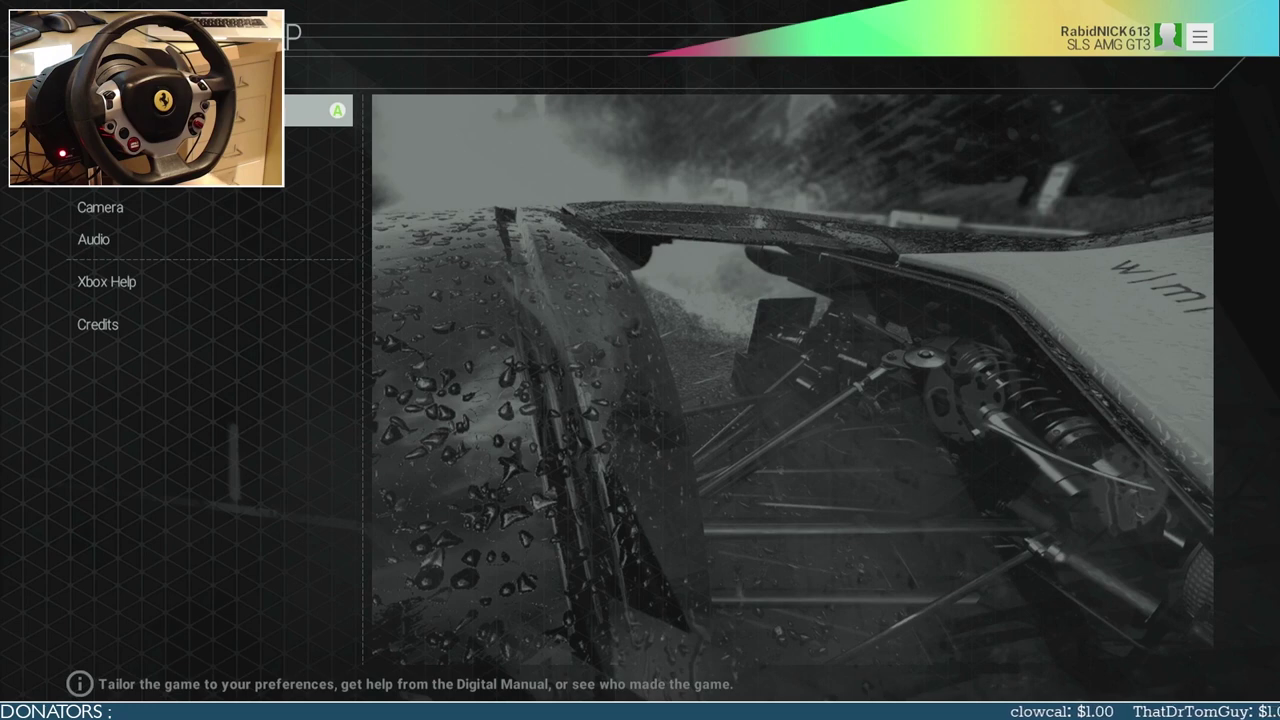
Go from Options to Today's Events and start driving from the Watkins Glen standings.
key(Escape)
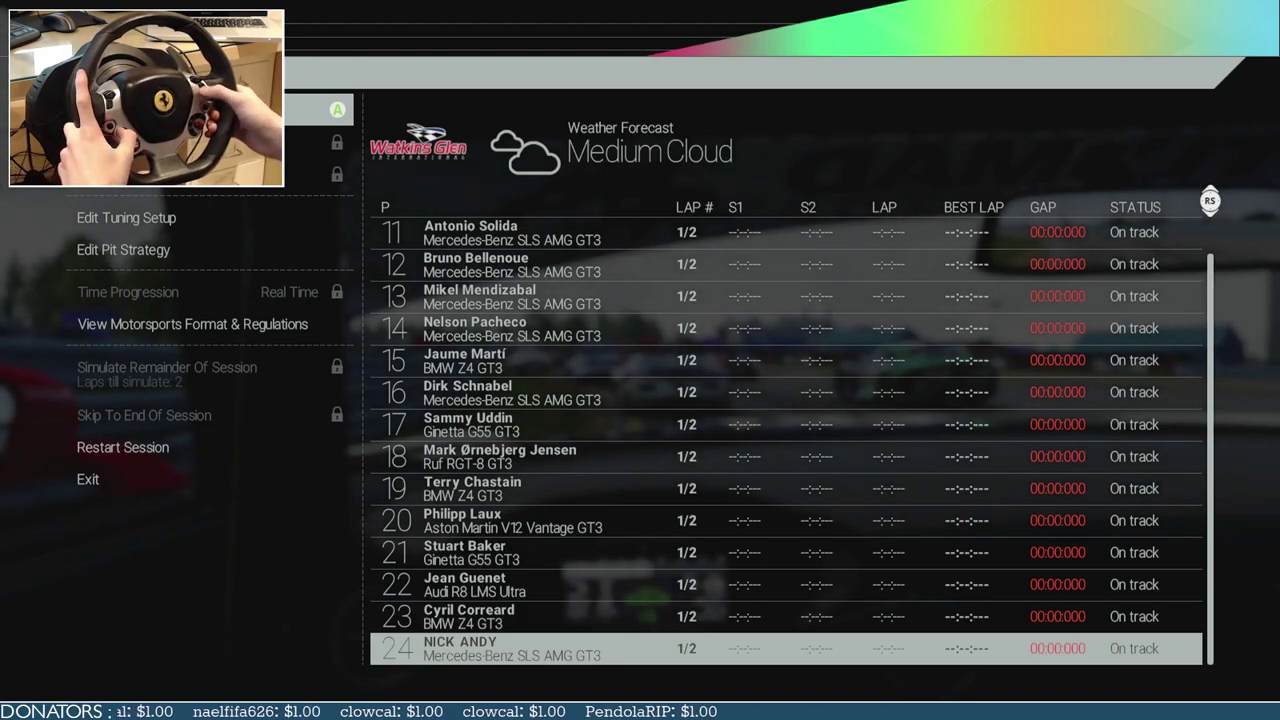
key(Return)
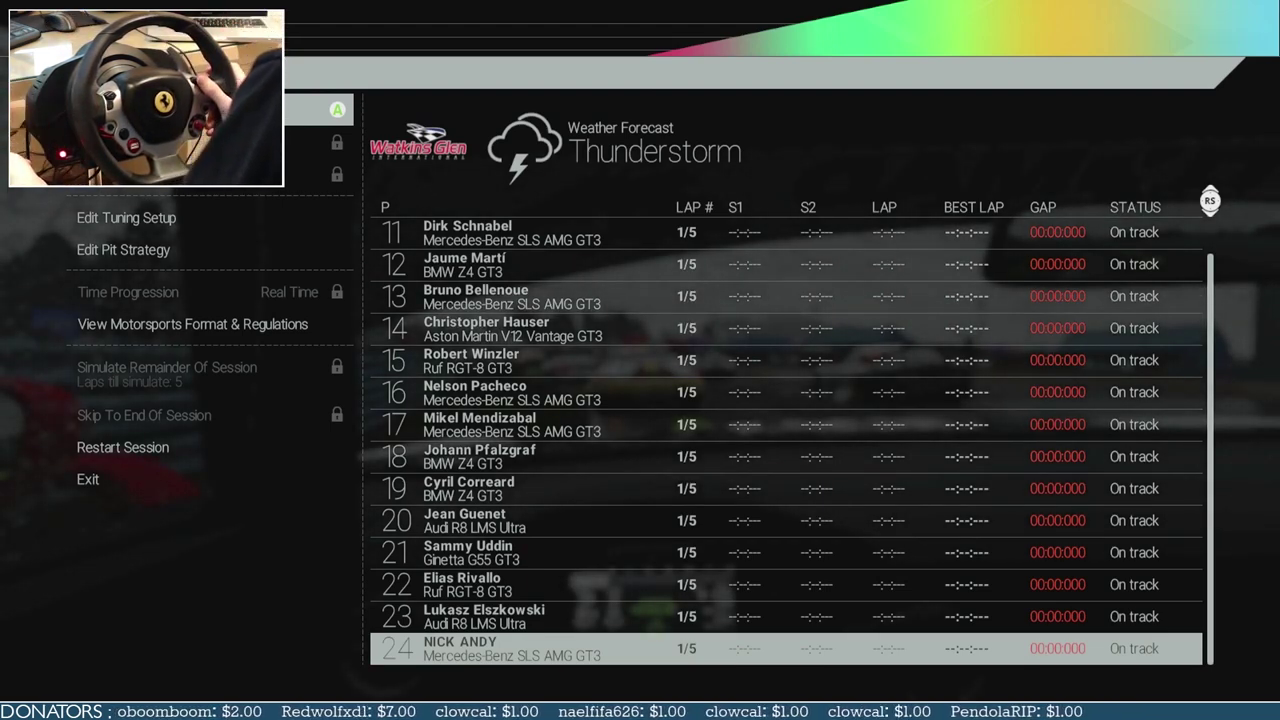
Resume the Watkins Glen thunderstorm race from the pause menu.
key(Return)
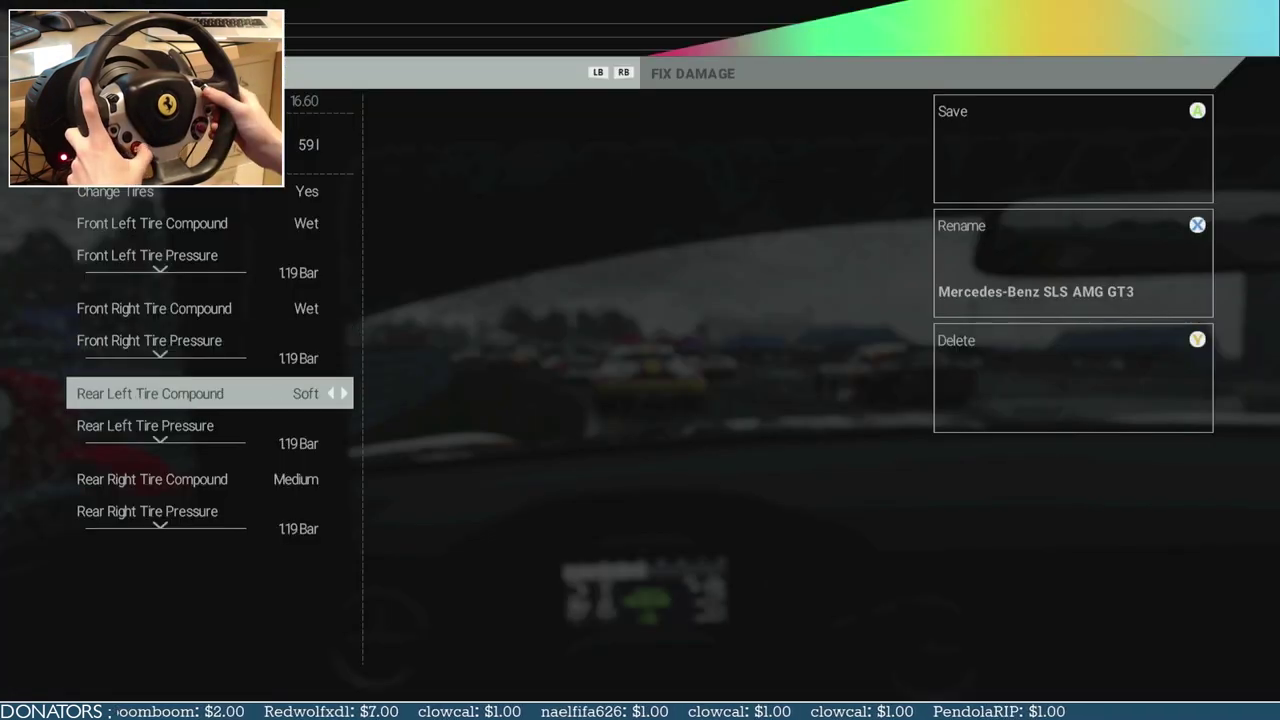
Set the rear left, rear right and front right tires to Extreme Wet, then accept.
key(Right)
key(Down)
key(Down)
key(Down)
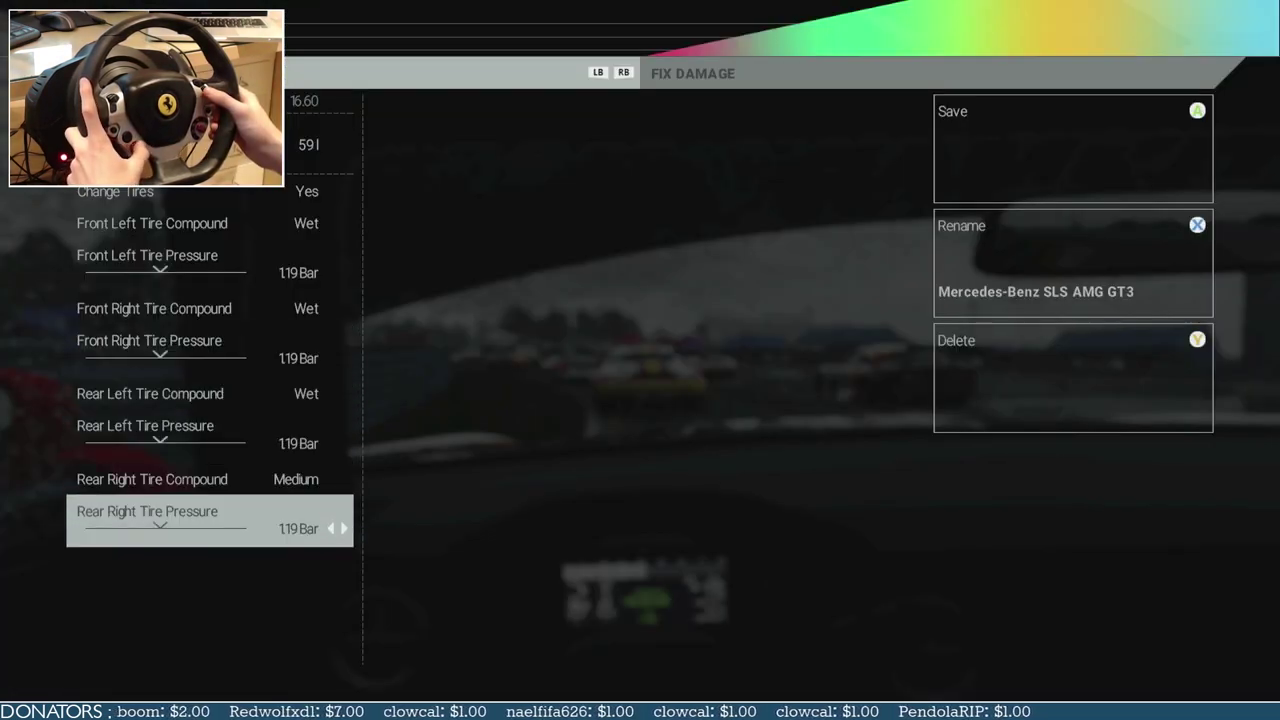
key(Up)
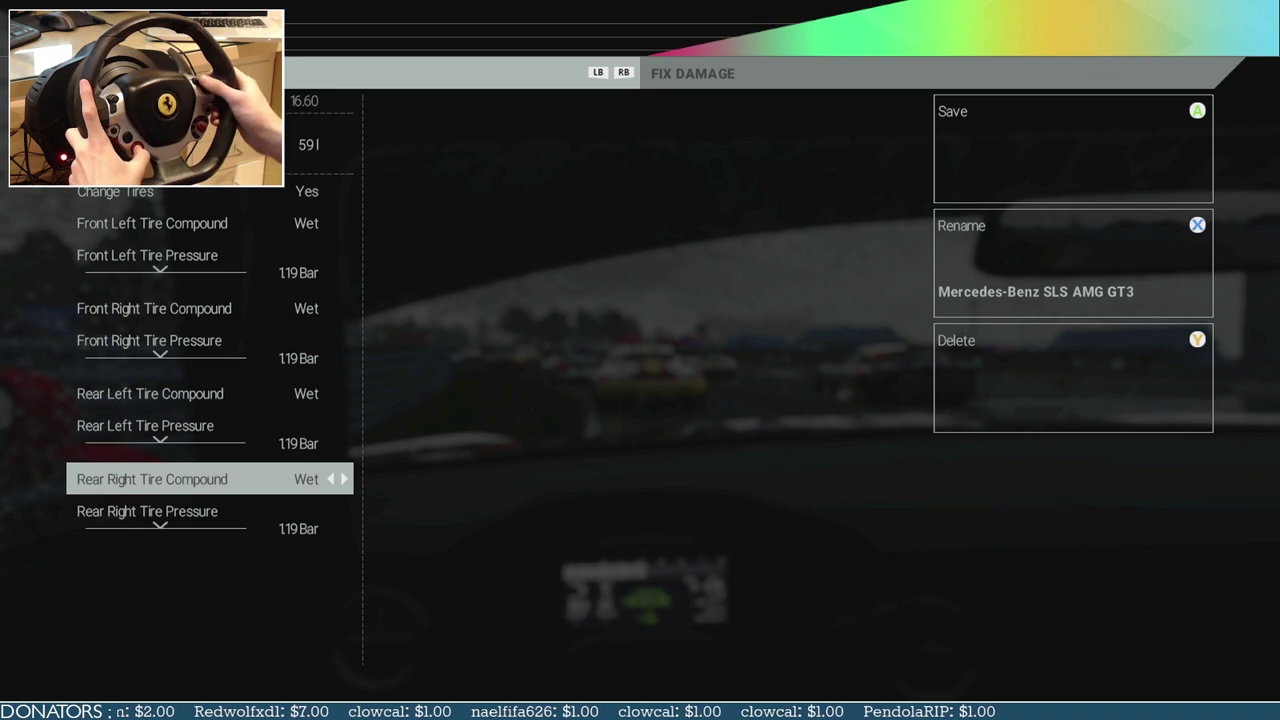
key(Up)
key(Right)
key(Up)
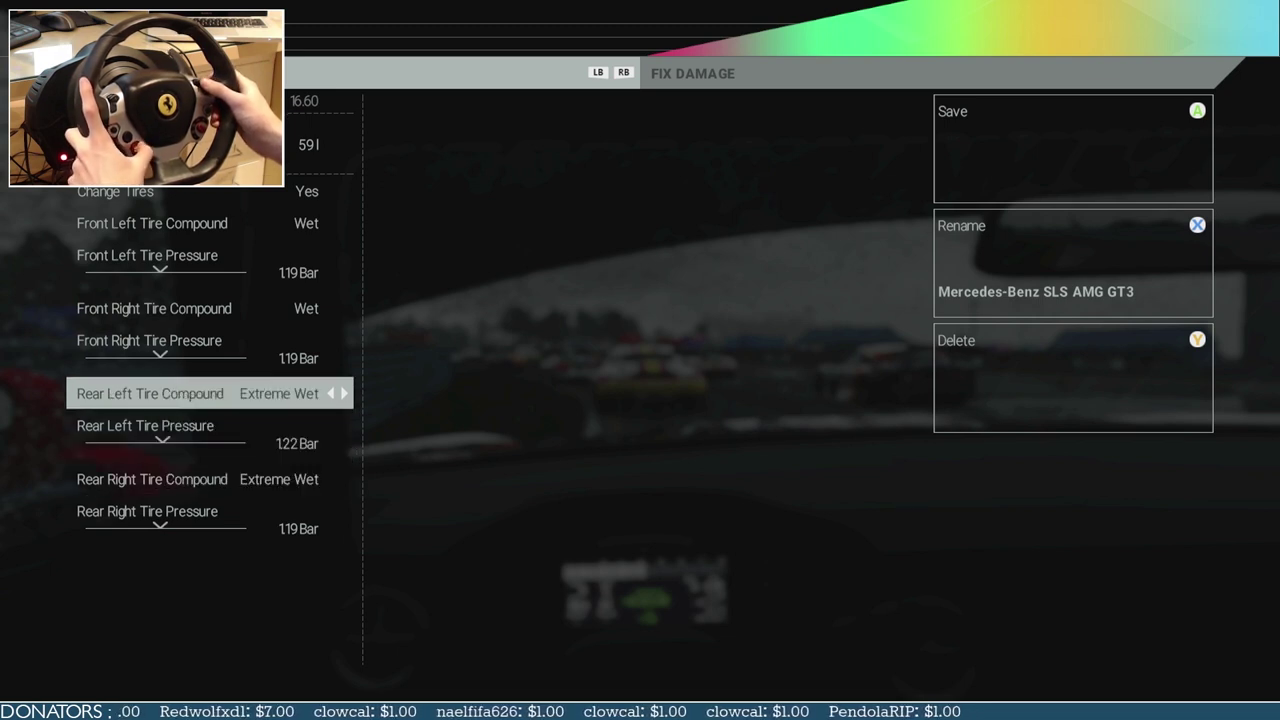
key(Left)
key(Up)
key(Up)
key(Up)
key(Up)
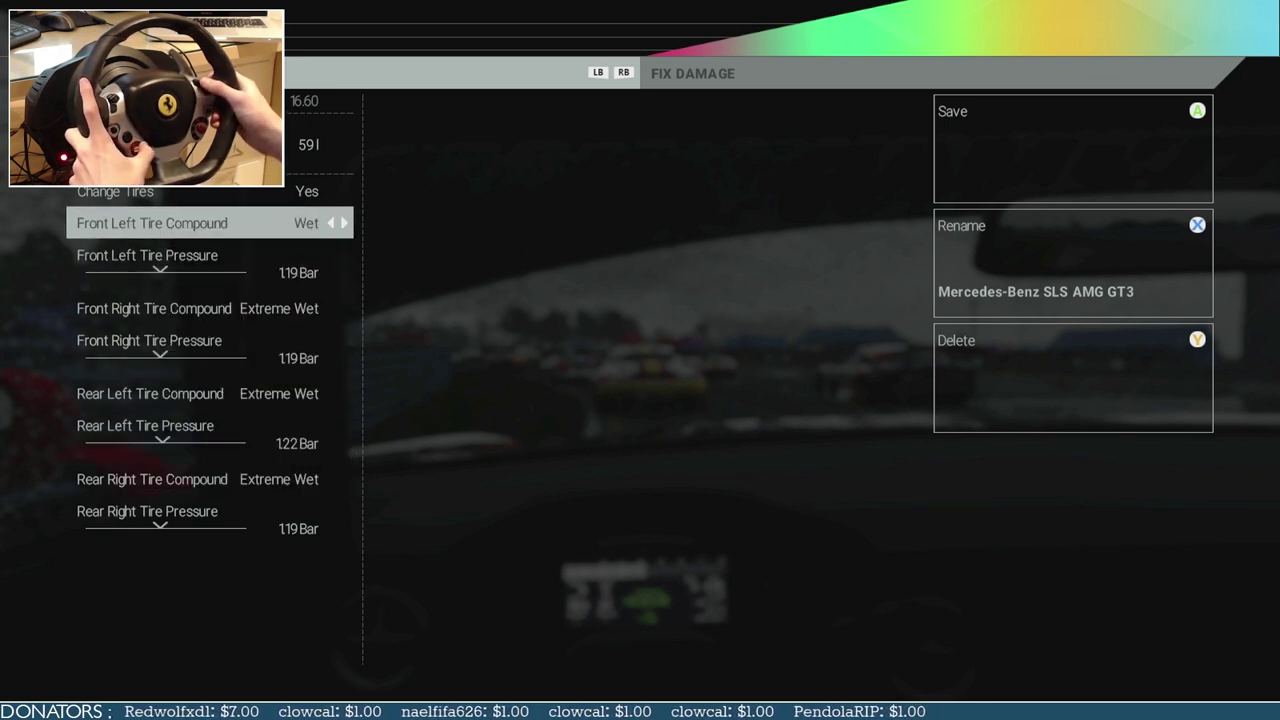
key(Up)
key(Escape)
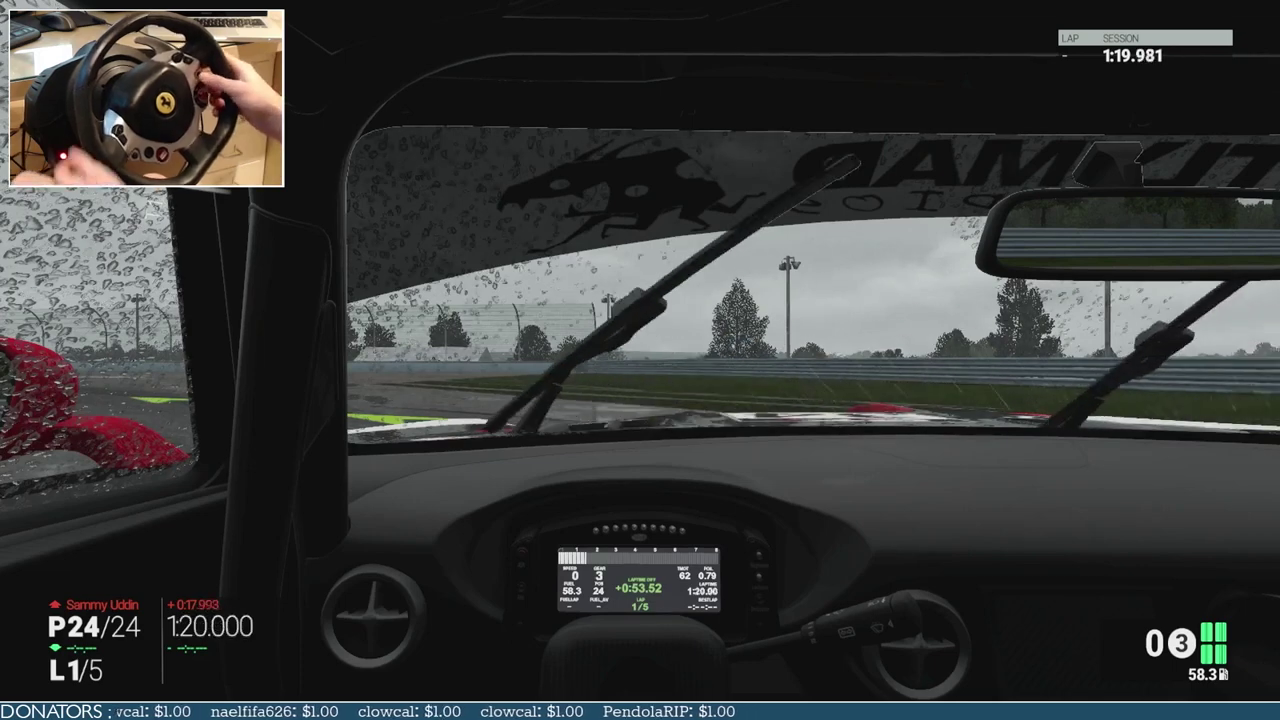
Leave the pit strategy menu and pause the race.
key(Escape)
Choose Exit from the pause menu to quit the Watkins Glen session.
key(Return)
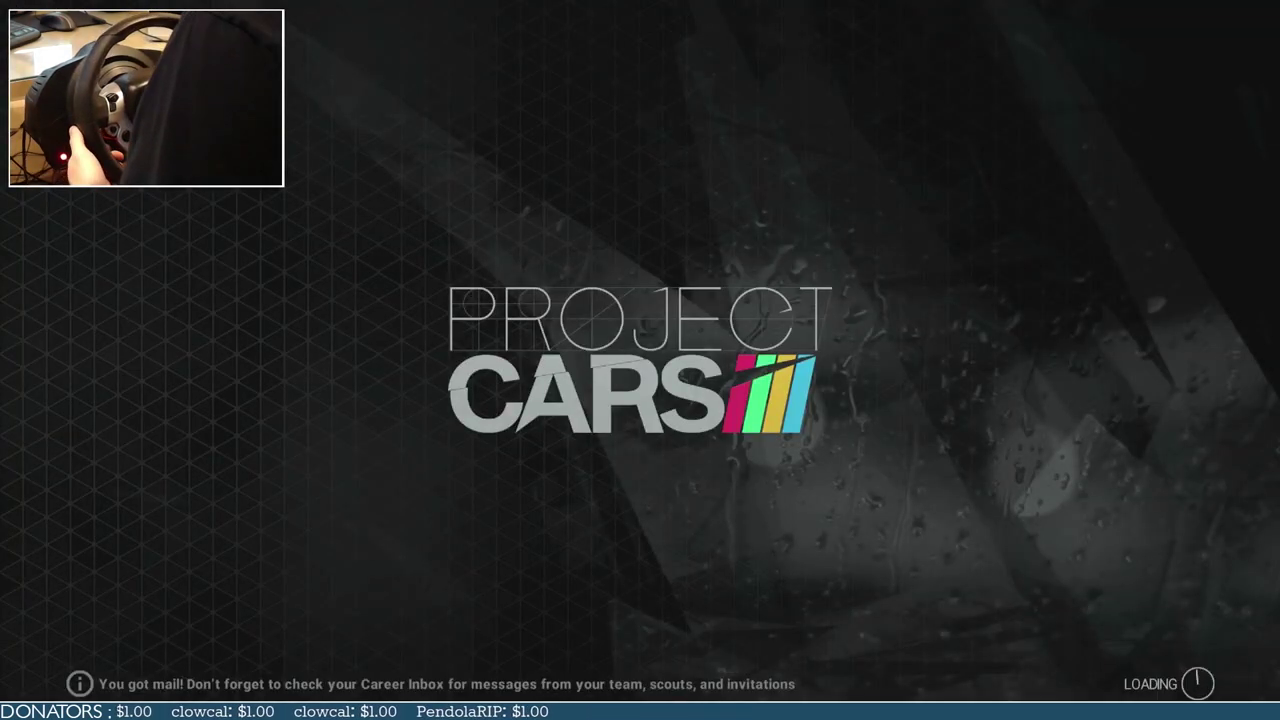